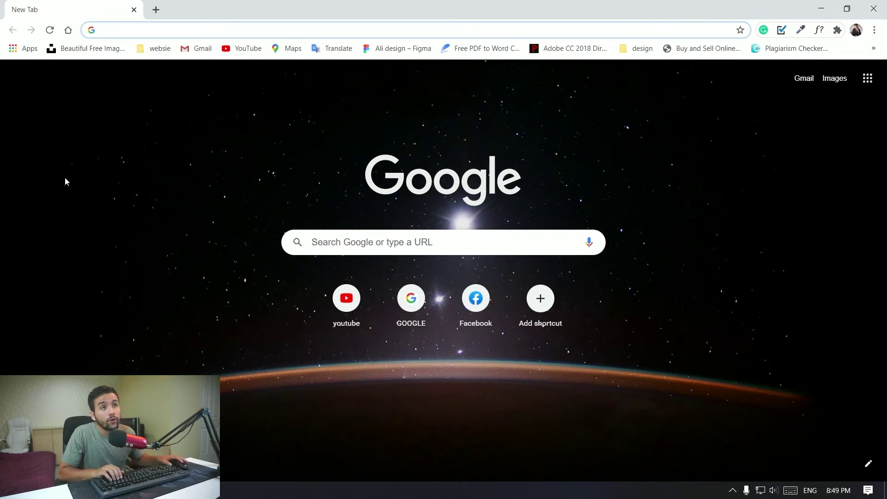
Search for Google Analytics and start creating a new account
left_click(150, 30)
left_click(144, 51)
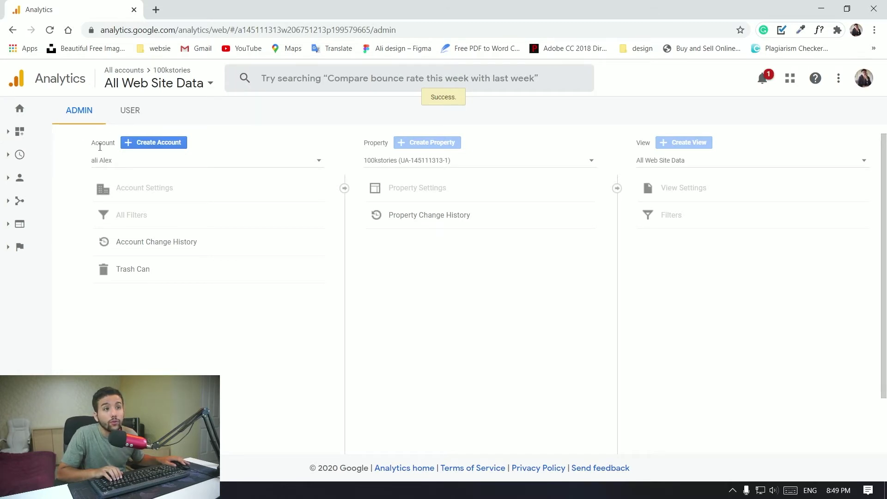
left_click(131, 145)
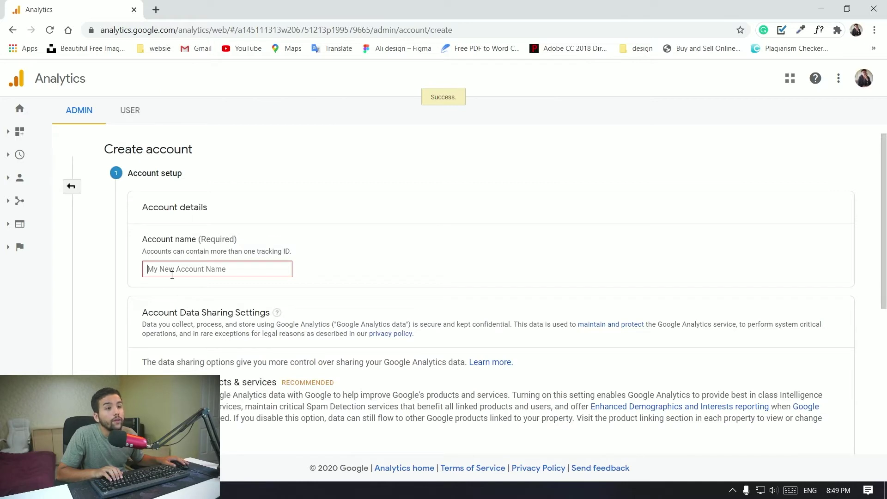
Name the account 'My youtube channel', leaving all four data-sharing options checked
left_click(172, 275)
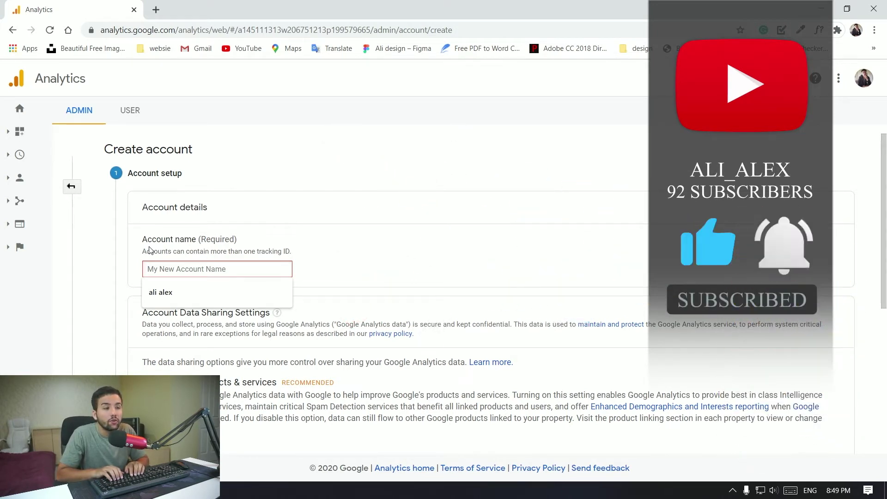
type("My ")
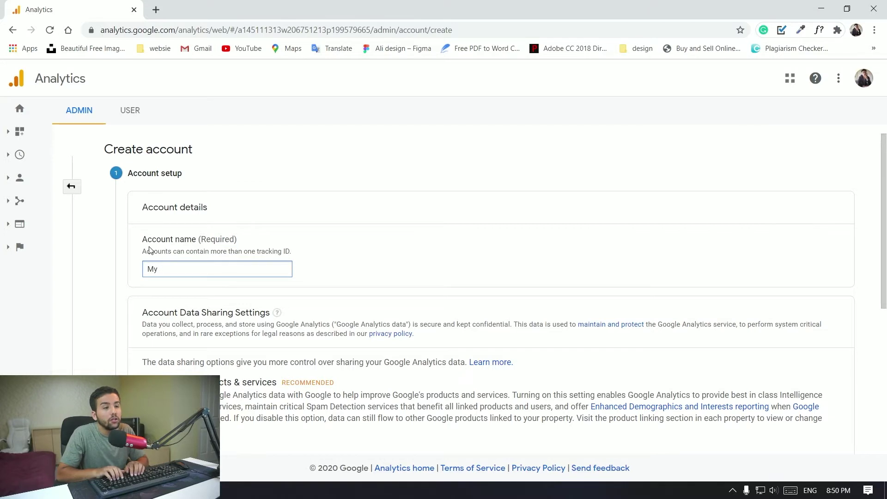
type("youtube cha")
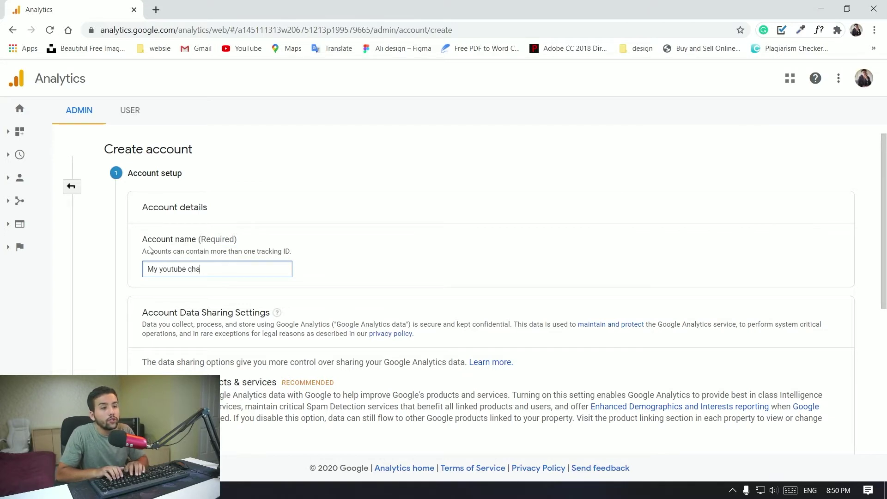
type("nnel")
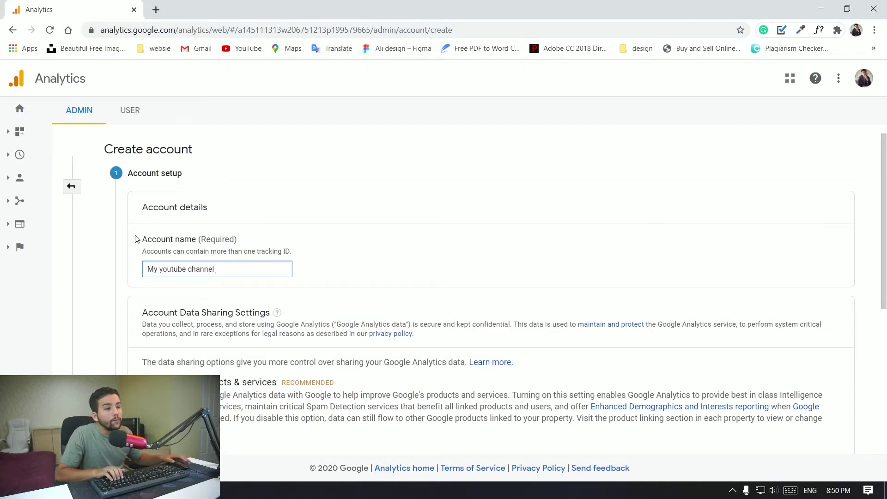
scroll(148, 277, "down", 1)
scroll(166, 301, "down", 4)
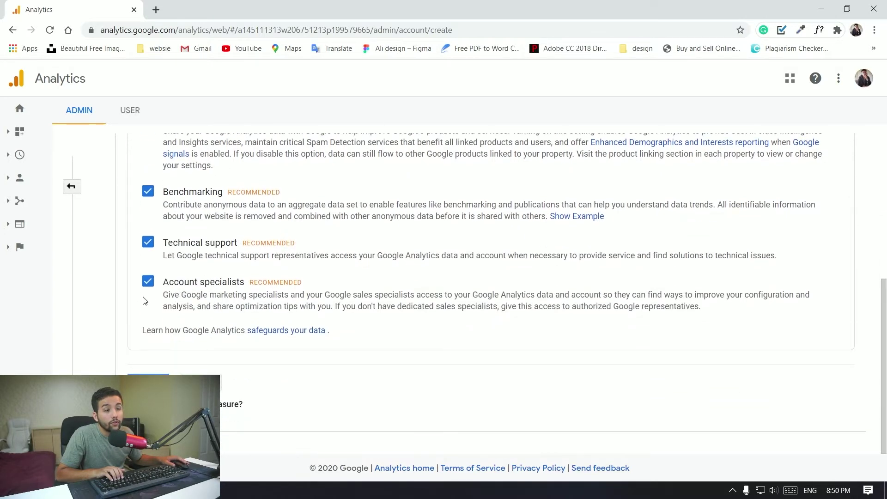
Finish account setup and keep Web as the property type to measure
left_click(157, 378)
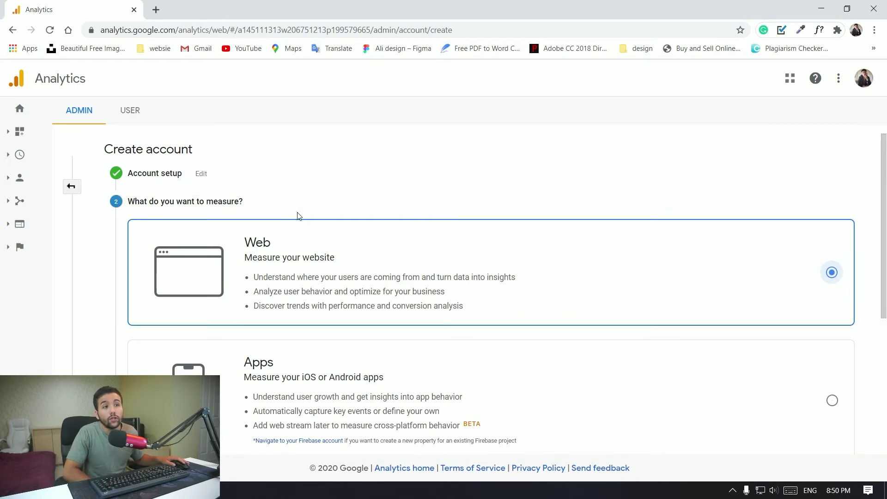
scroll(324, 287, "down", 2)
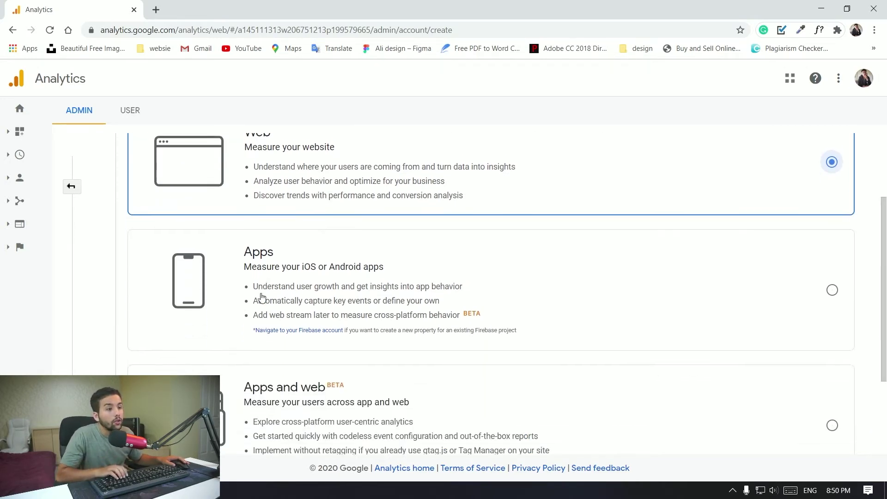
scroll(279, 272, "down", 1)
scroll(277, 295, "up", 4)
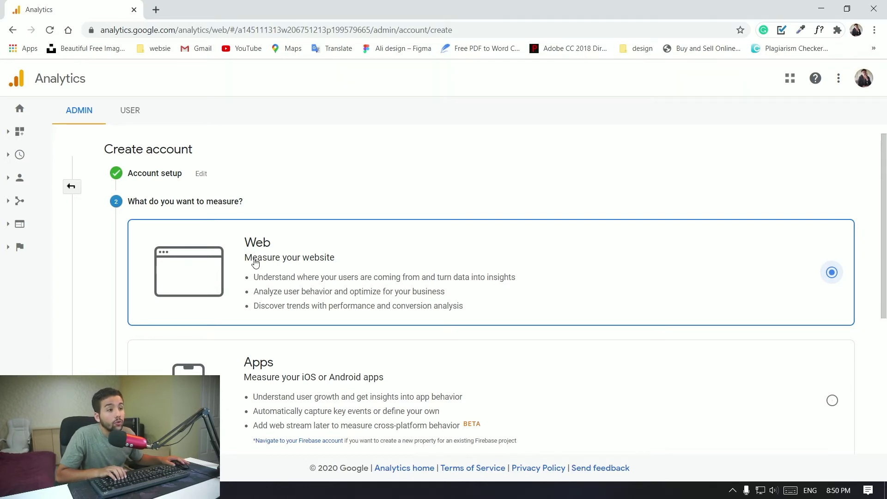
scroll(348, 265, "down", 1)
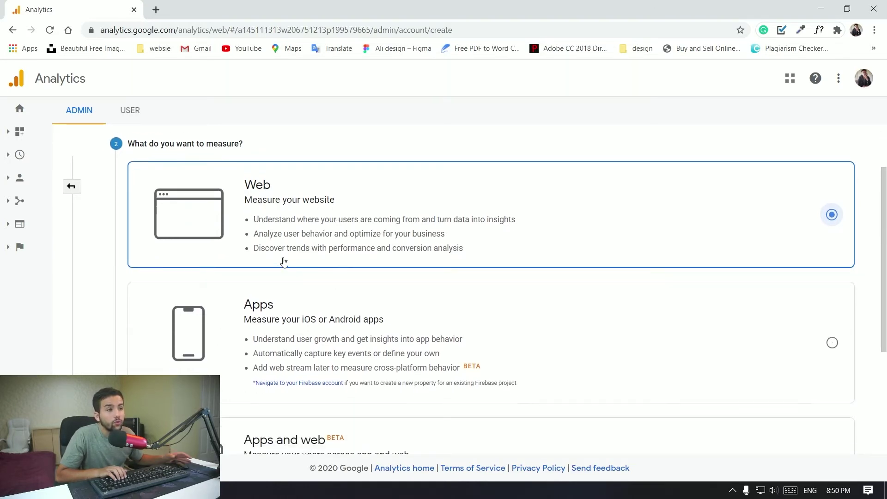
scroll(284, 250, "down", 3)
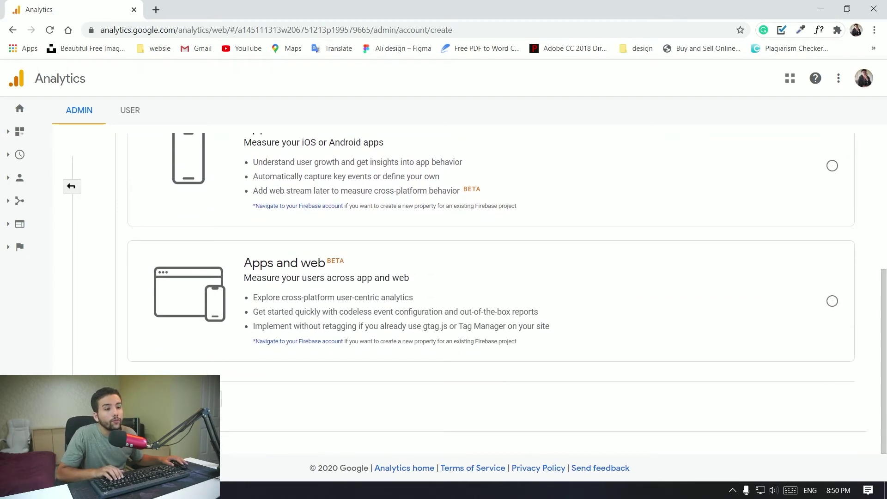
left_click(194, 400)
Fill the Website Name with the 'My youtube channel' suggestion, moving on to Website URL
left_click(185, 253)
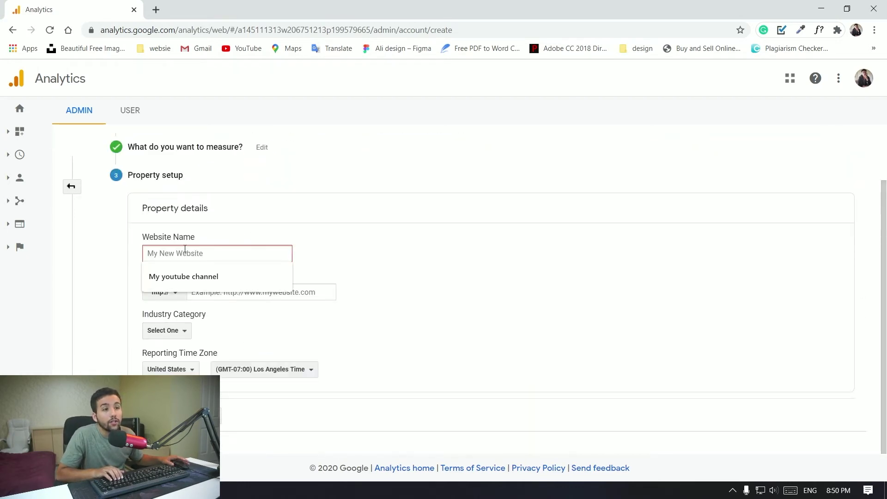
left_click(190, 276)
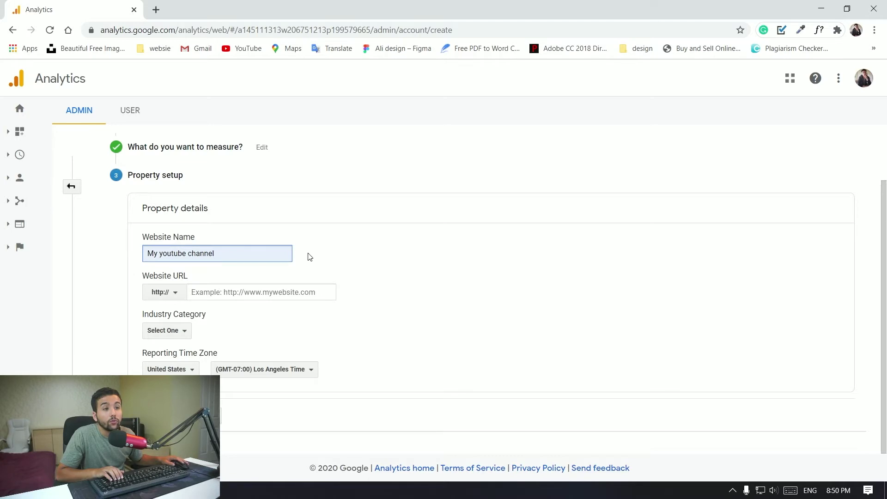
left_click(209, 291)
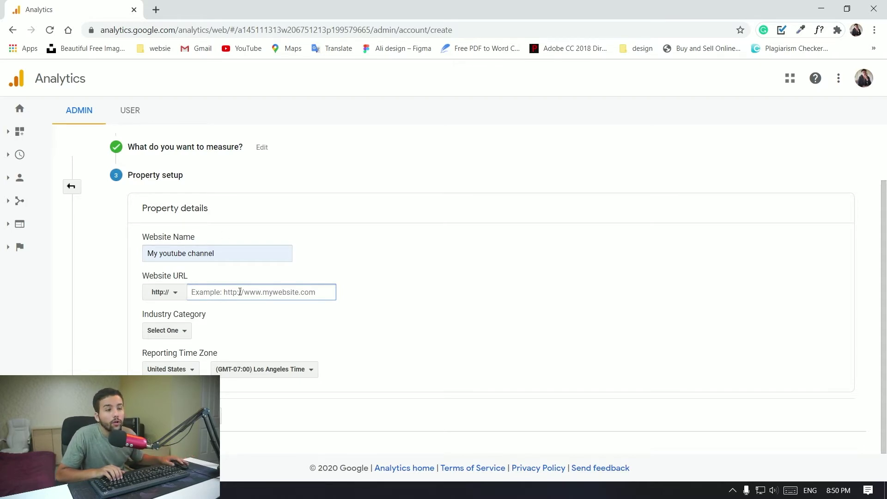
left_click(154, 14)
Go to youtube.com and open your own channel page
type("you")
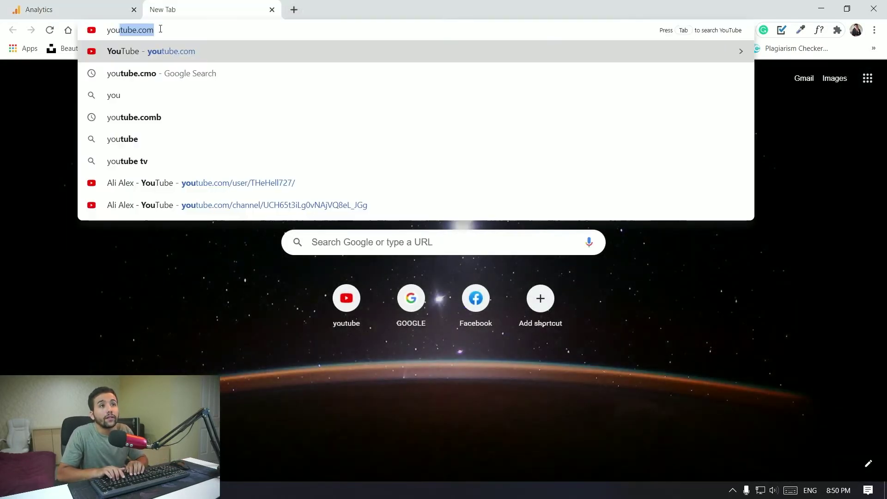
type("tube.com")
key("Return")
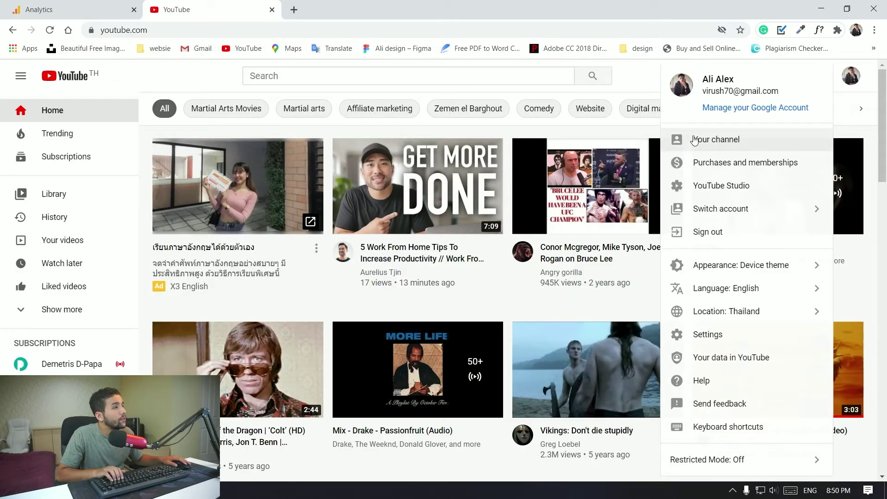
left_click(694, 140)
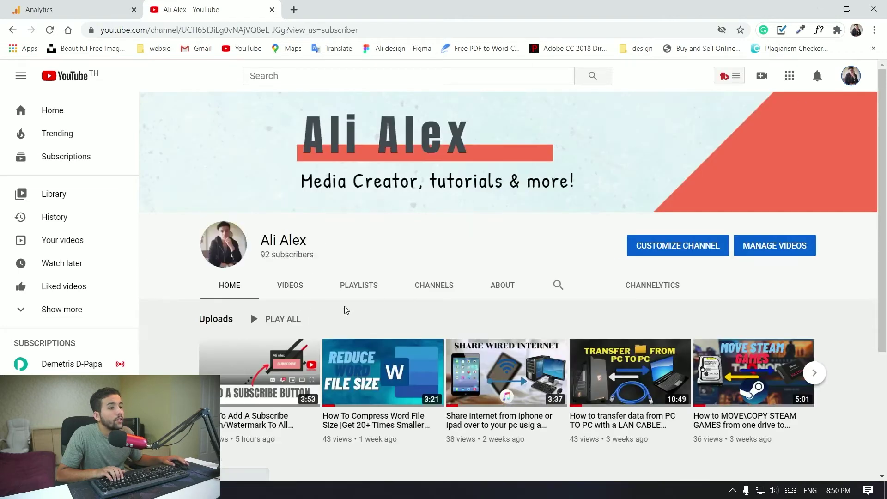
scroll(302, 311, "down", 1)
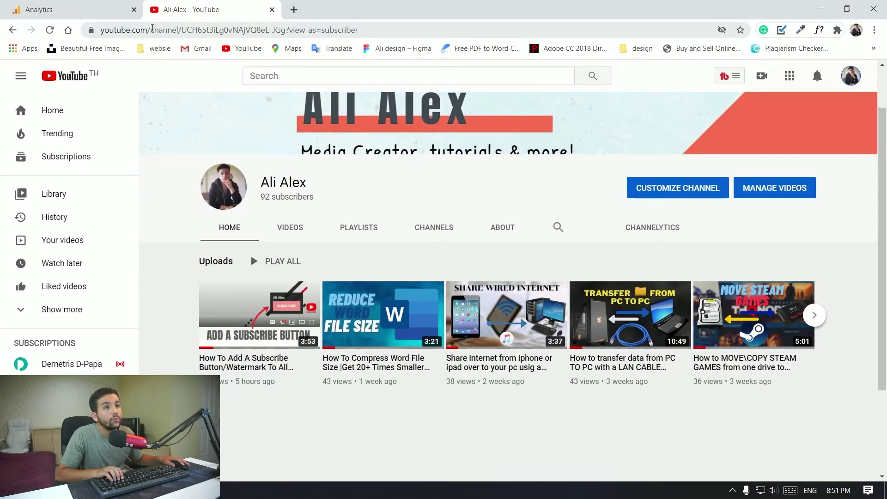
Copy the channel's web address without the ?view_as=subscriber suffix
left_click(336, 33)
key("End")
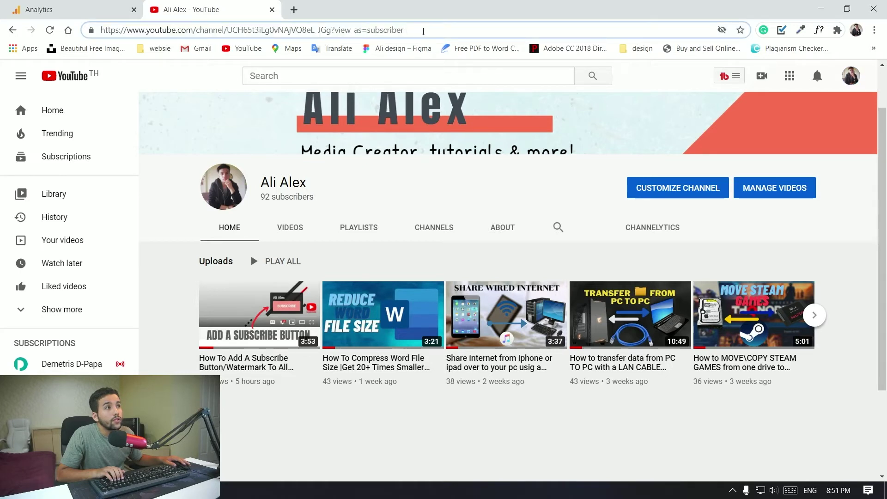
left_click_drag(424, 31, 338, 31)
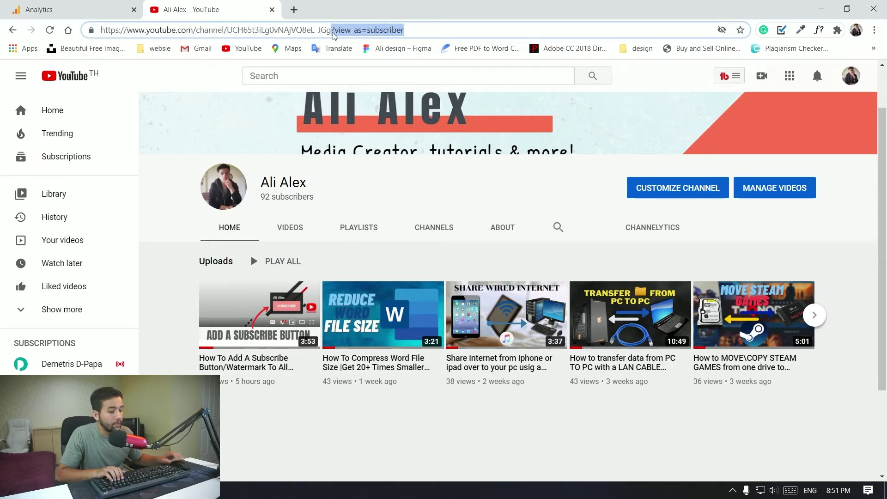
key("BackSpace")
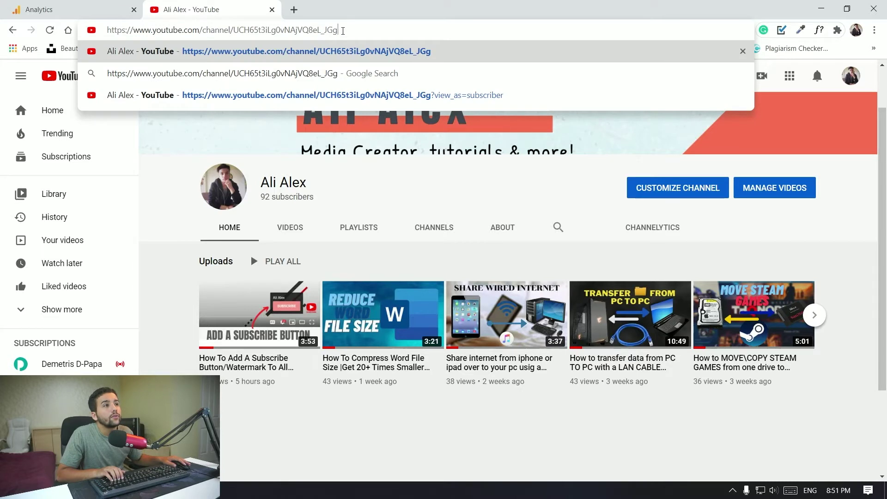
left_click_drag(343, 31, 131, 30)
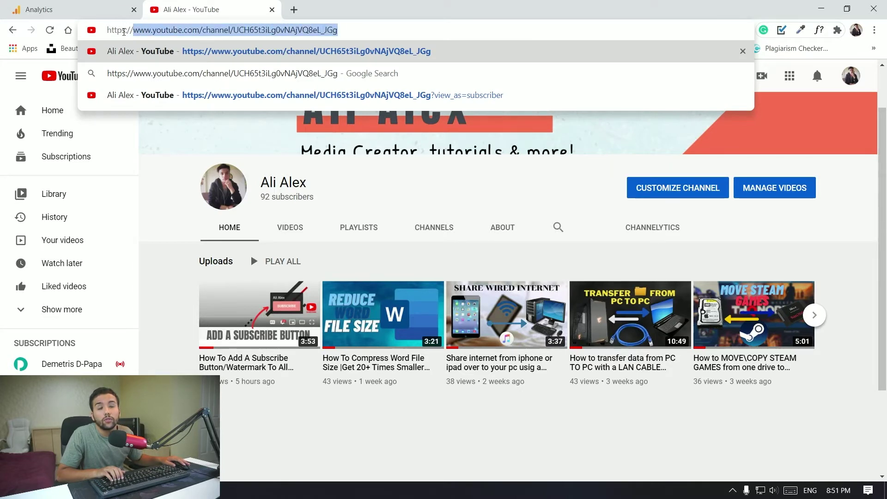
left_click(133, 31)
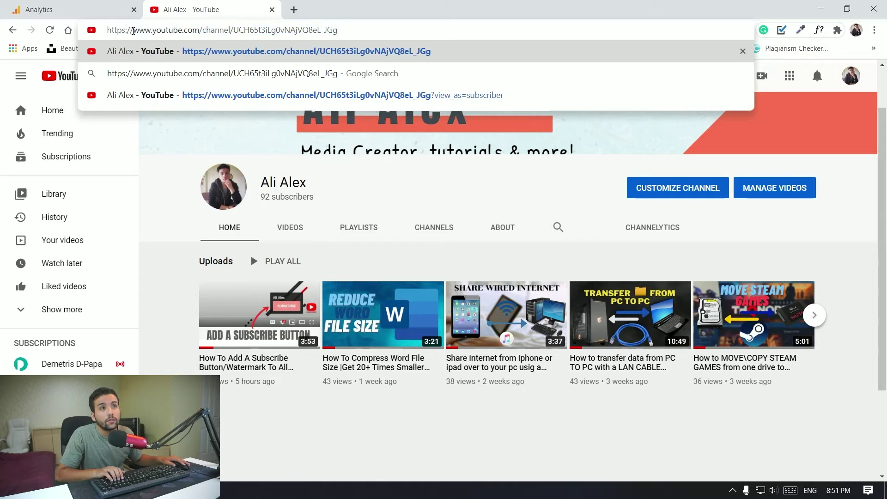
left_click_drag(133, 31, 331, 37)
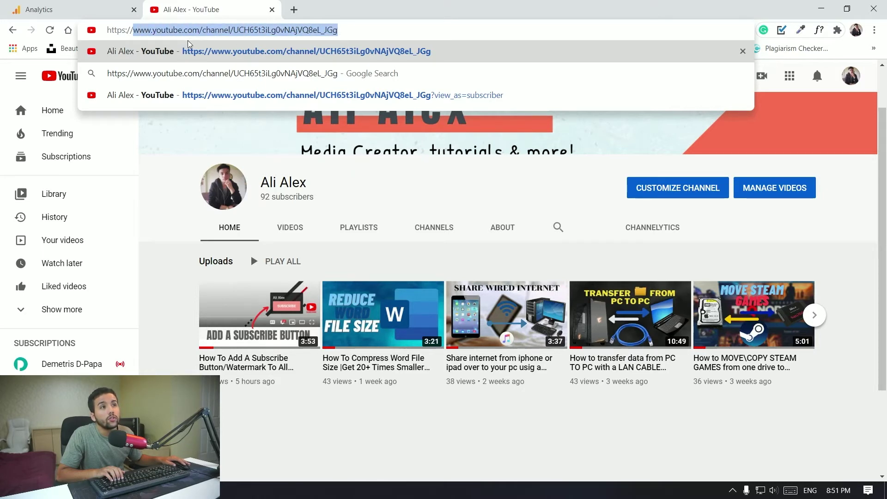
right_click(226, 32)
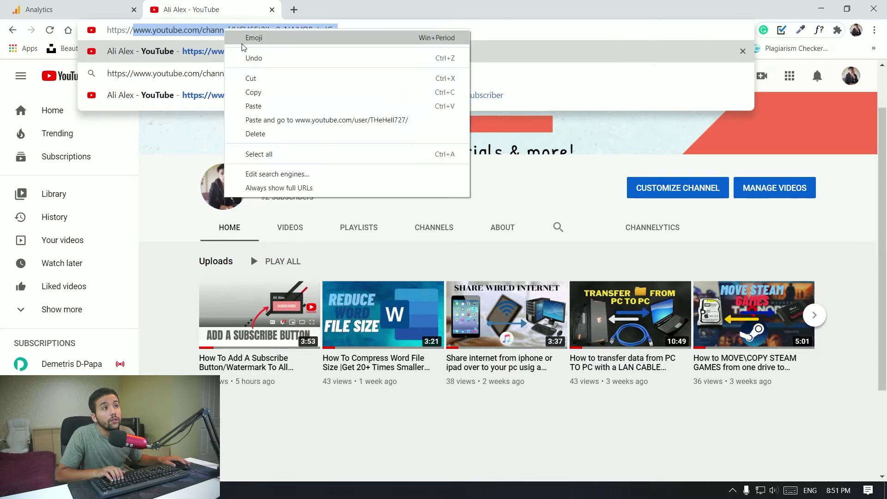
left_click(248, 89)
left_click(116, 7)
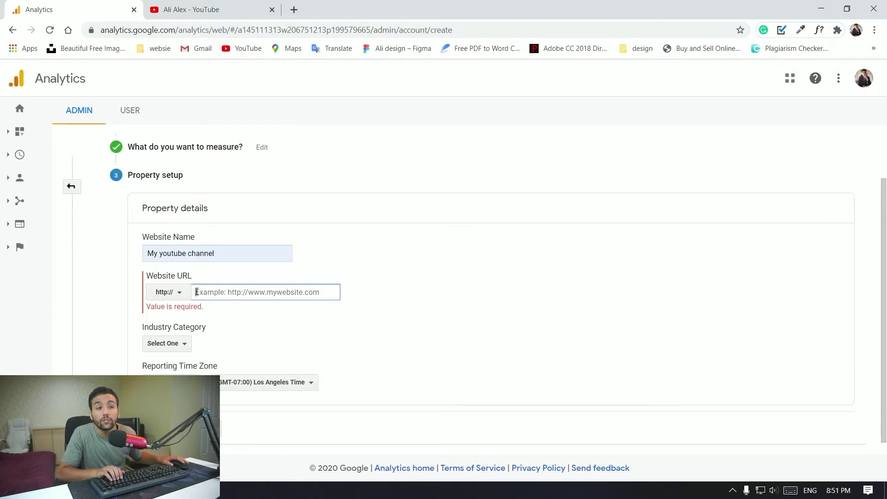
Use the channel address as Website URL, set the reporting country to Thailand, and create the property
key("ctrl+v")
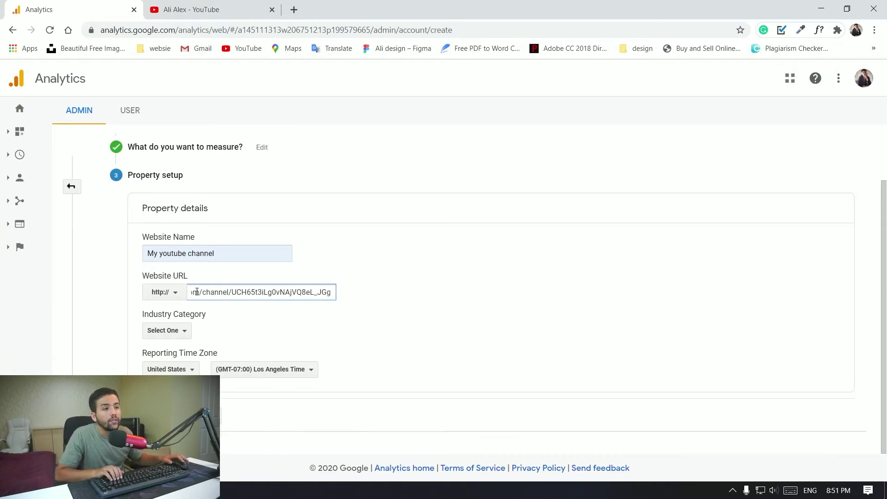
left_click(235, 280)
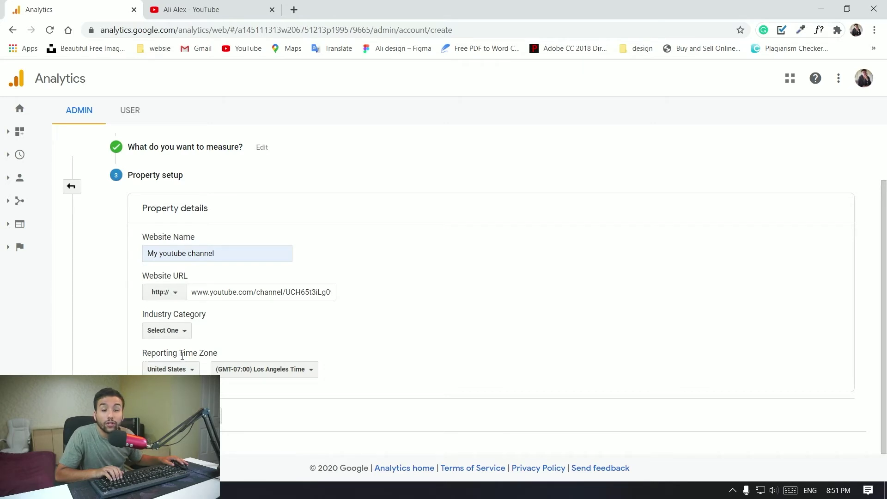
left_click(178, 370)
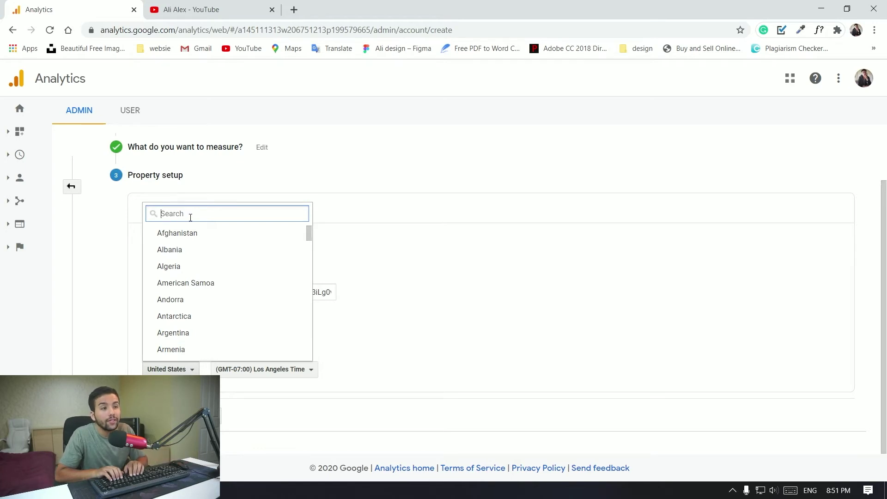
type("thai")
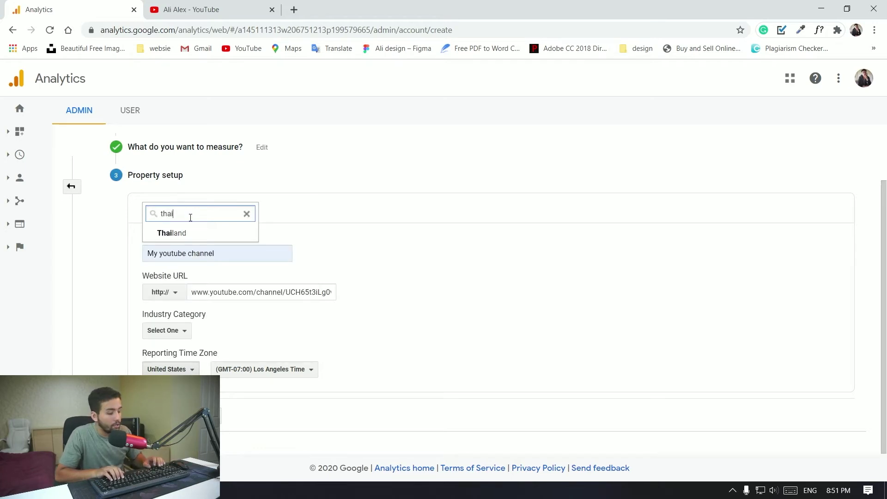
key("Return")
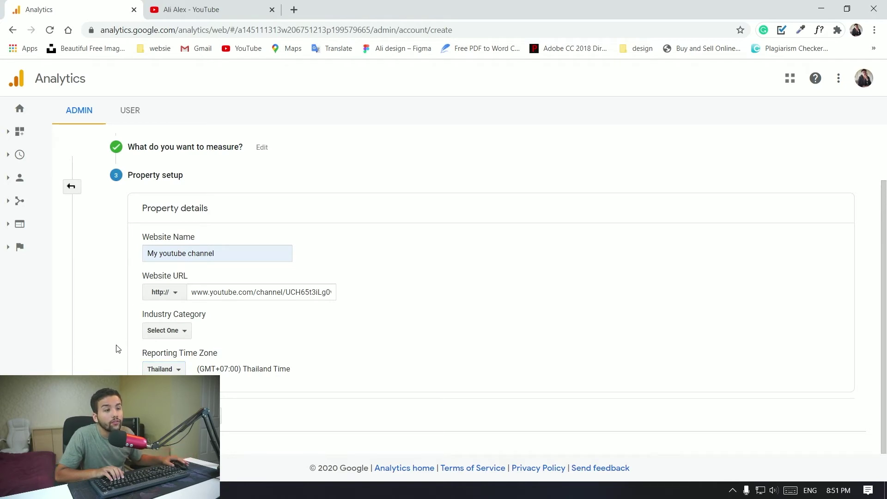
left_click(161, 416)
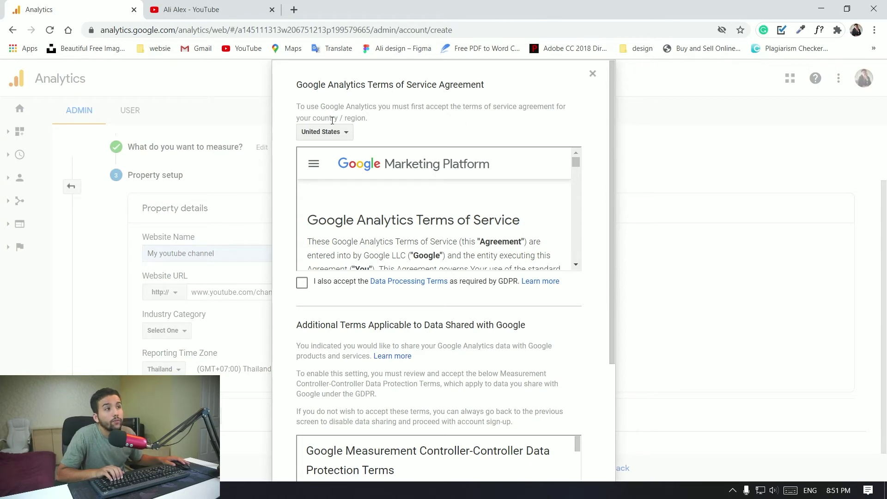
Accept the Google Analytics terms with Thailand as the agreement country
left_click(336, 132)
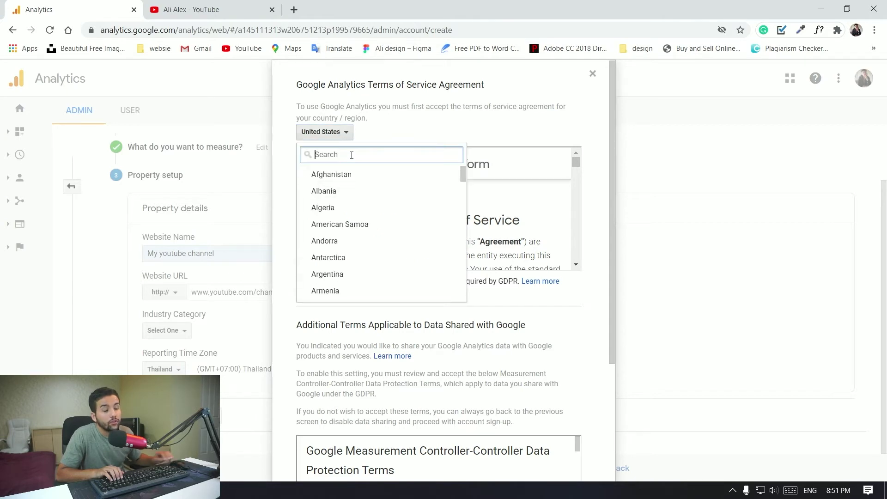
type("l")
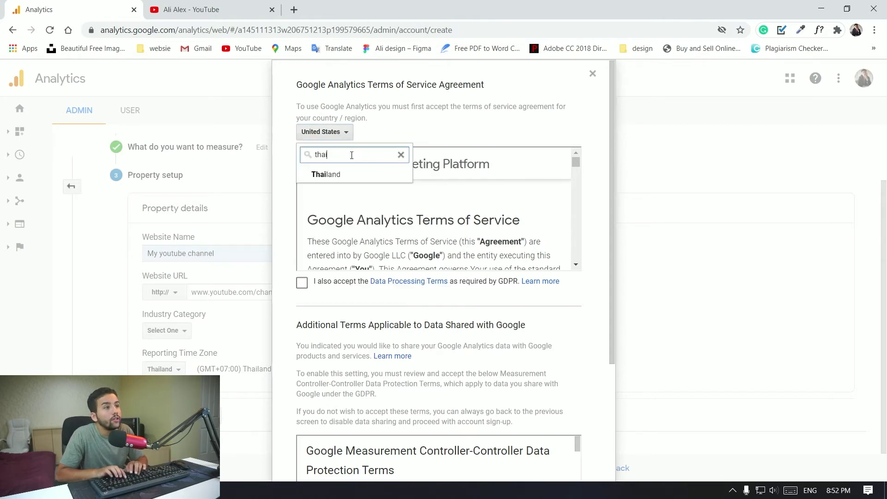
key("Return")
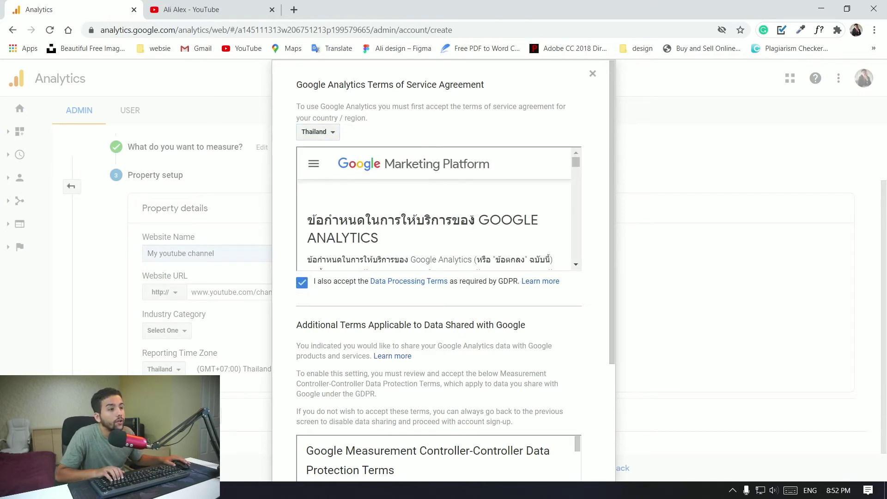
scroll(434, 208, "down", 5)
scroll(327, 331, "down", 4)
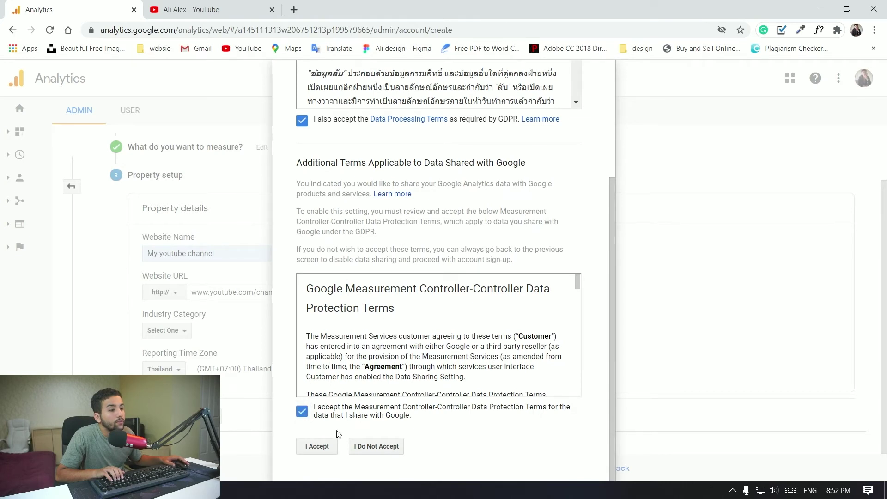
left_click(318, 447)
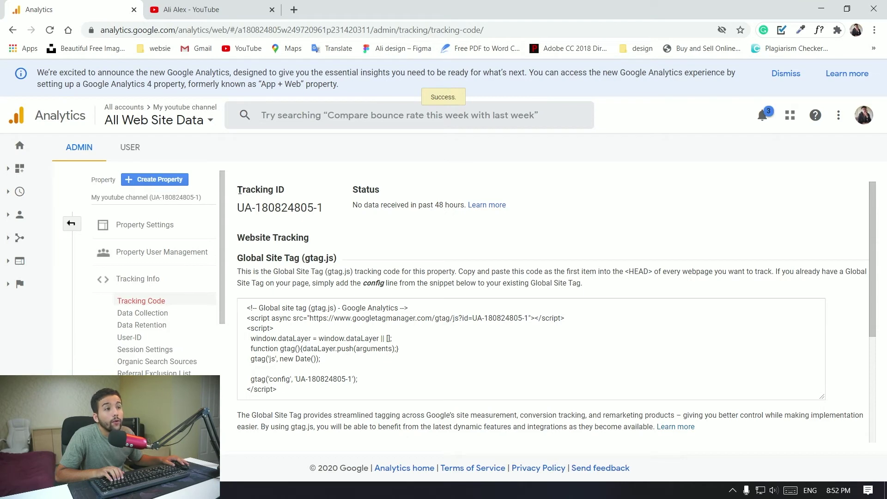
Copy the new property's tracking ID and go back to the YouTube channel tab
left_click_drag(239, 191, 323, 198)
left_click(264, 210)
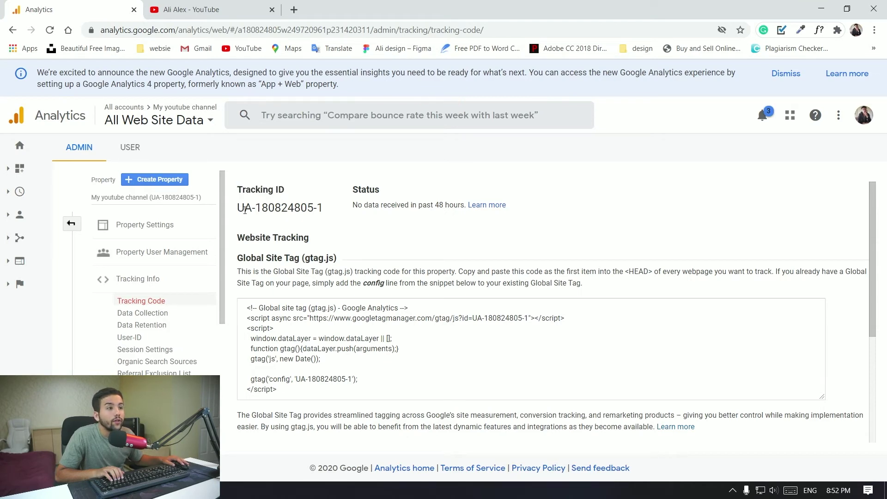
mouse_move(245, 210)
left_mouse_down()
mouse_move(314, 208)
mouse_move(251, 208)
left_mouse_up()
left_click(314, 208)
right_click(241, 203)
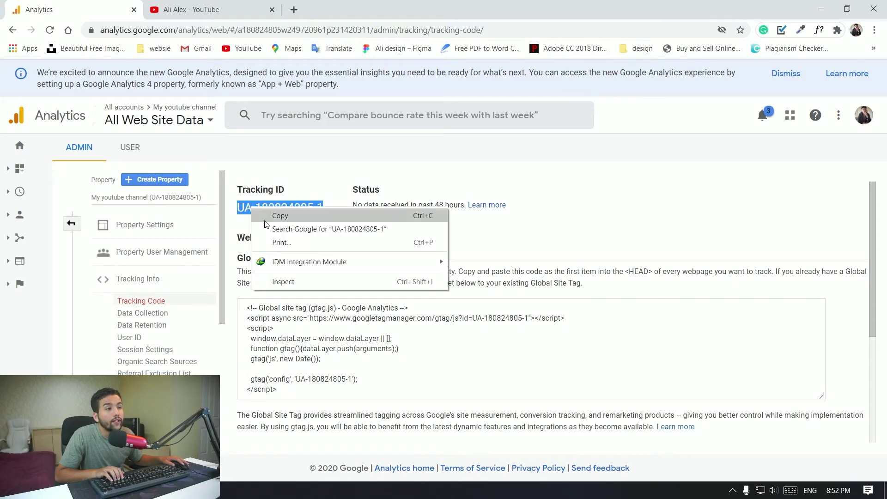
left_click(254, 160)
left_click(275, 242)
scroll(276, 242, "down", 3)
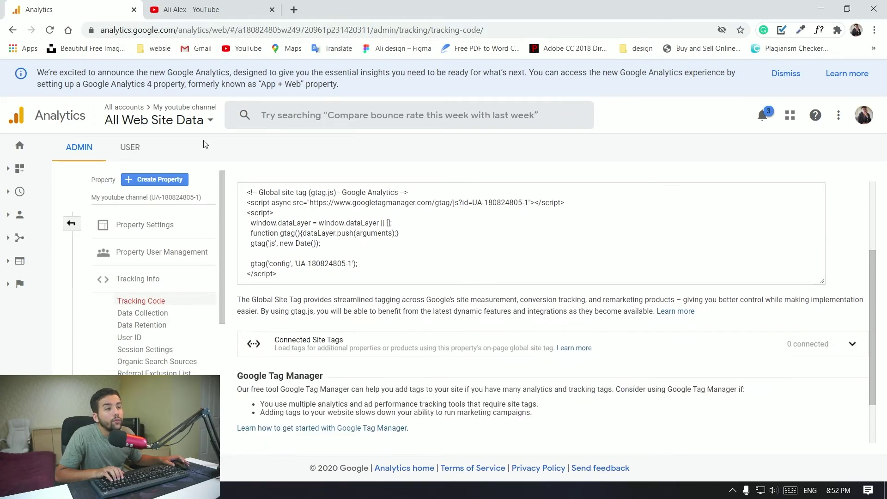
left_click(195, 9)
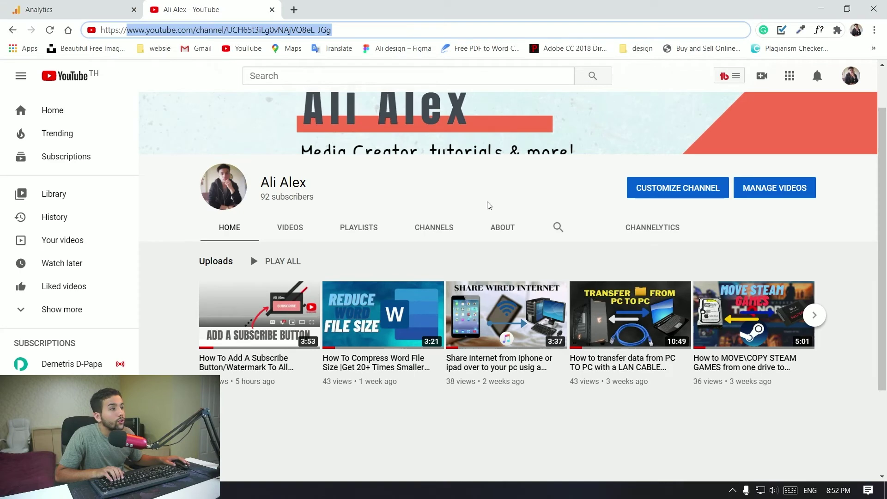
Open YouTube Studio's Channel settings, Advanced tab, and go to Advanced channel settings
left_click(851, 76)
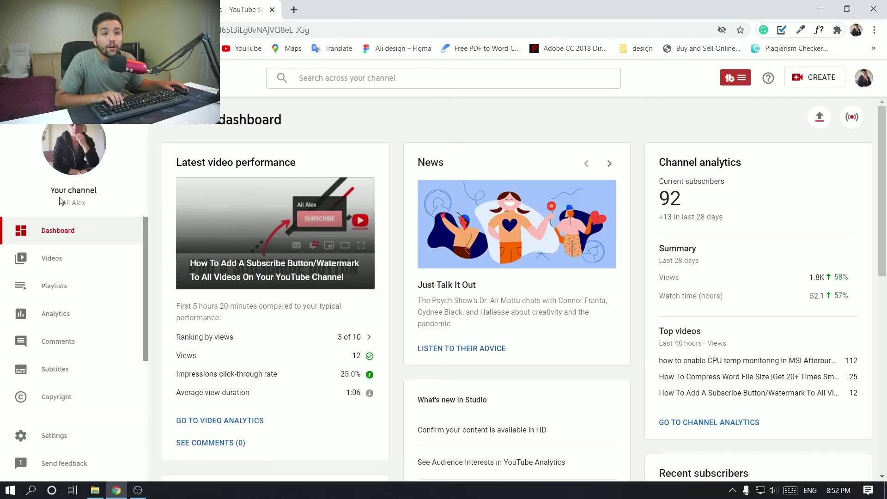
scroll(166, 232, "down", 3)
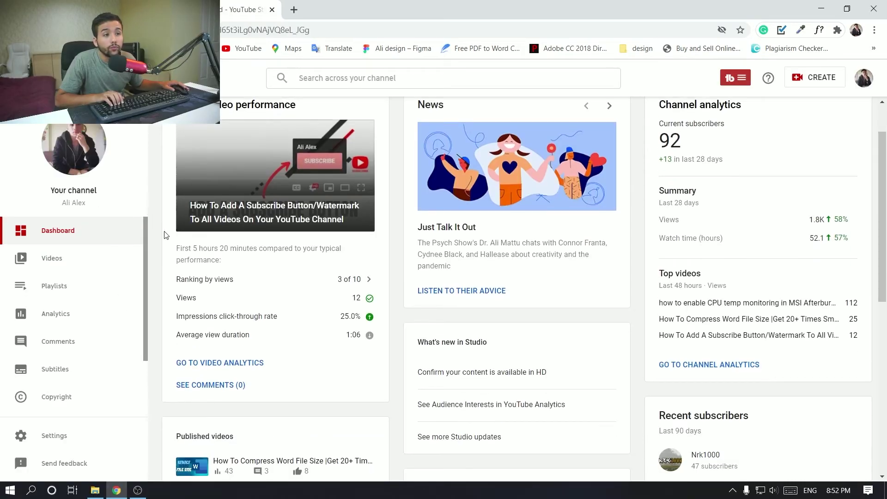
scroll(74, 448, "down", 1)
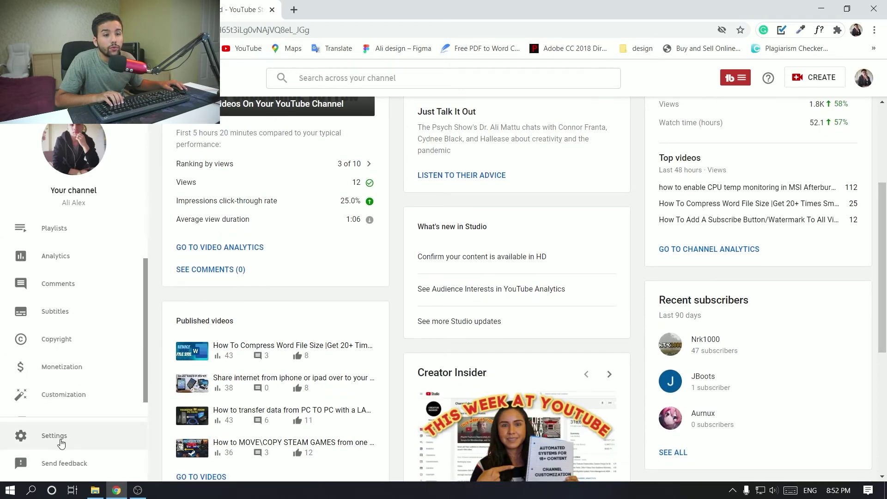
left_click(59, 439)
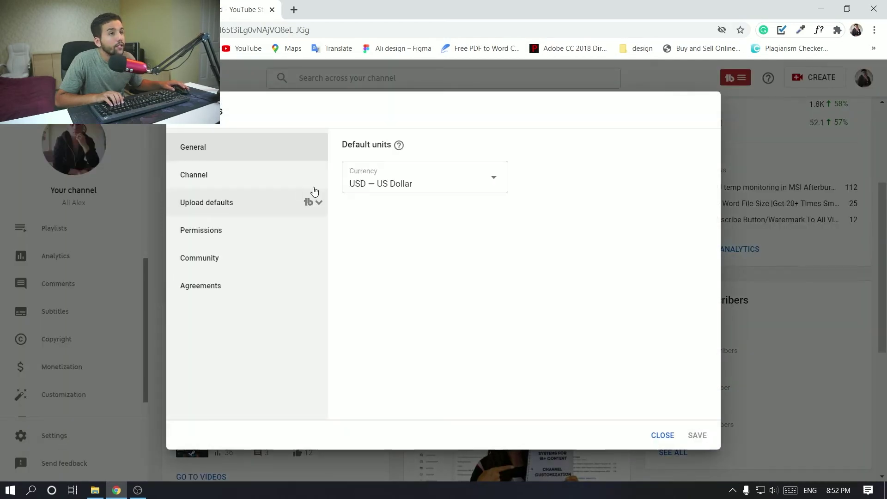
left_click(188, 175)
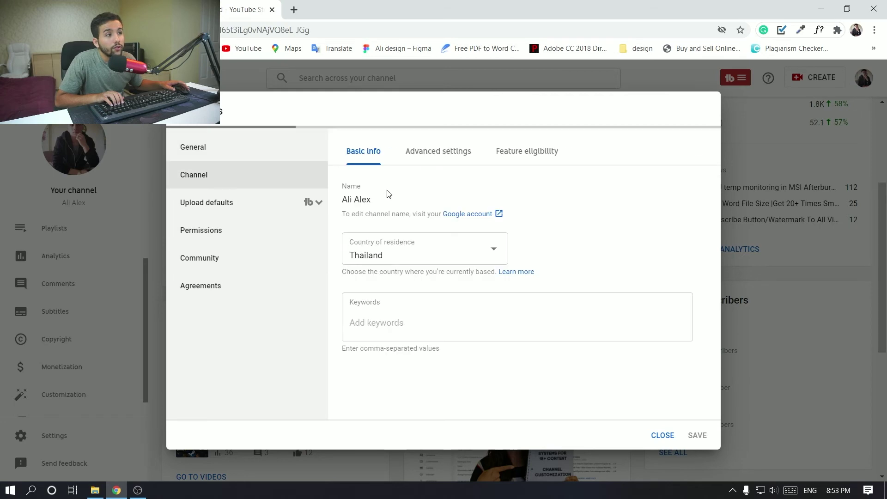
left_click(422, 154)
scroll(376, 331, "down", 5)
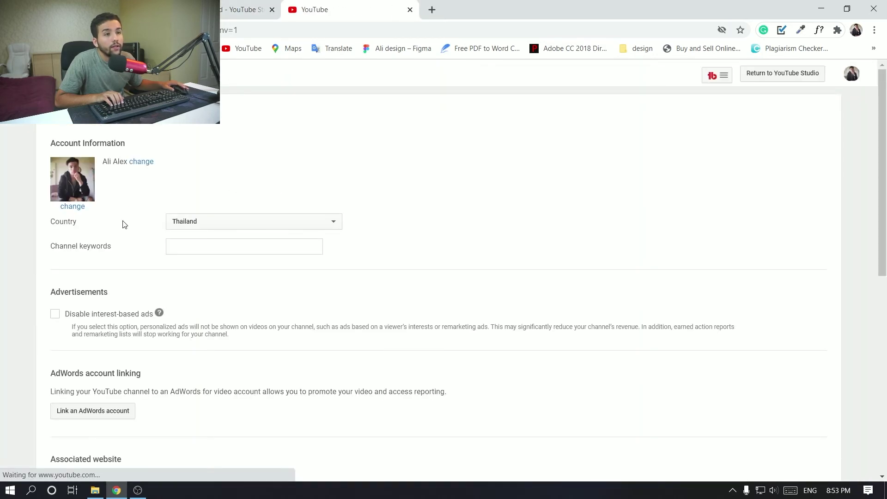
Paste the copied tracking ID into the Google Analytics property tracking ID field and save
scroll(124, 225, "down", 9)
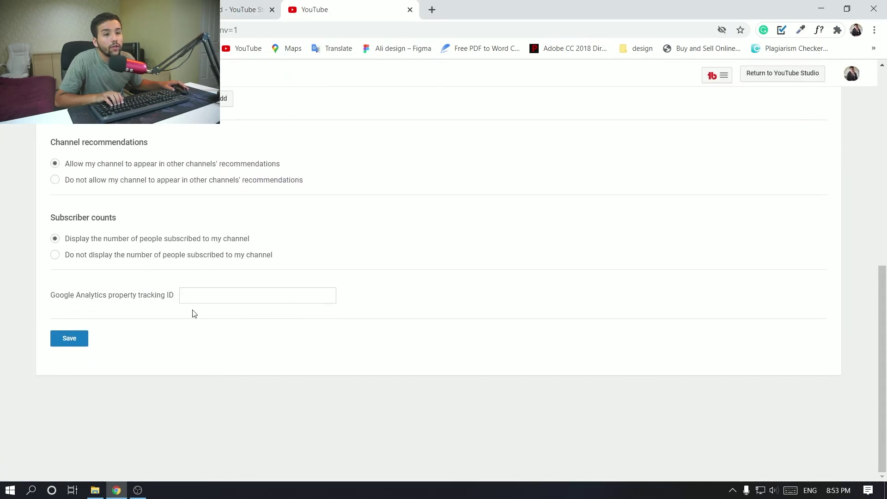
left_click_drag(53, 297, 153, 304)
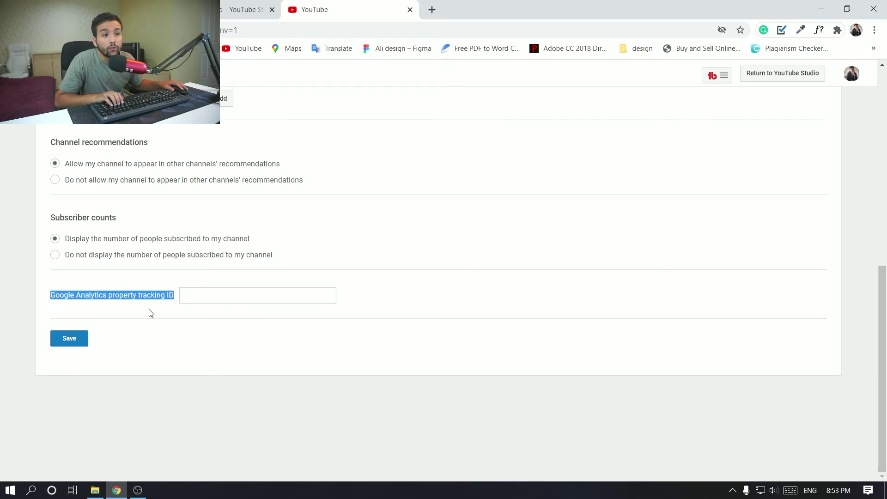
left_click(206, 297)
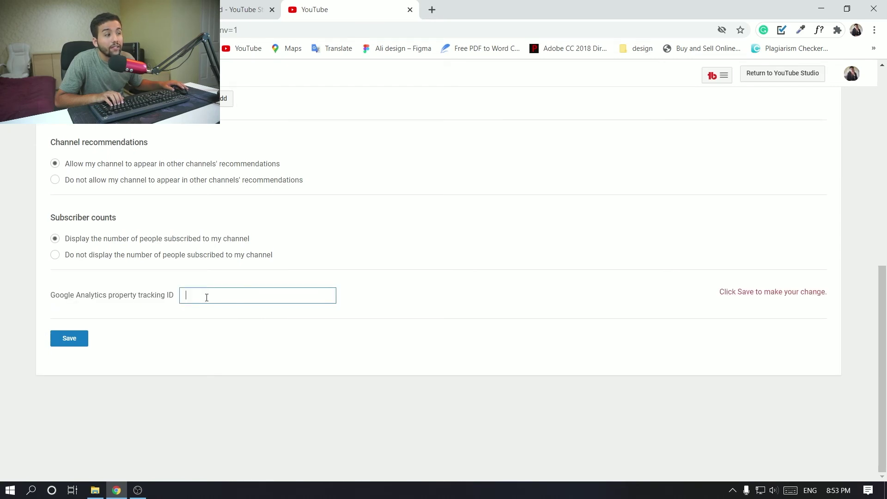
key("ctrl+shift+Tab")
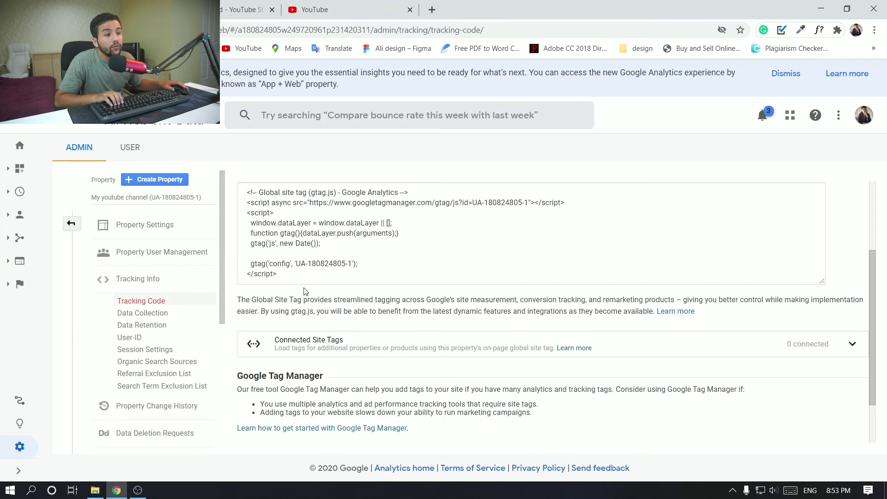
scroll(305, 291, "up", 3)
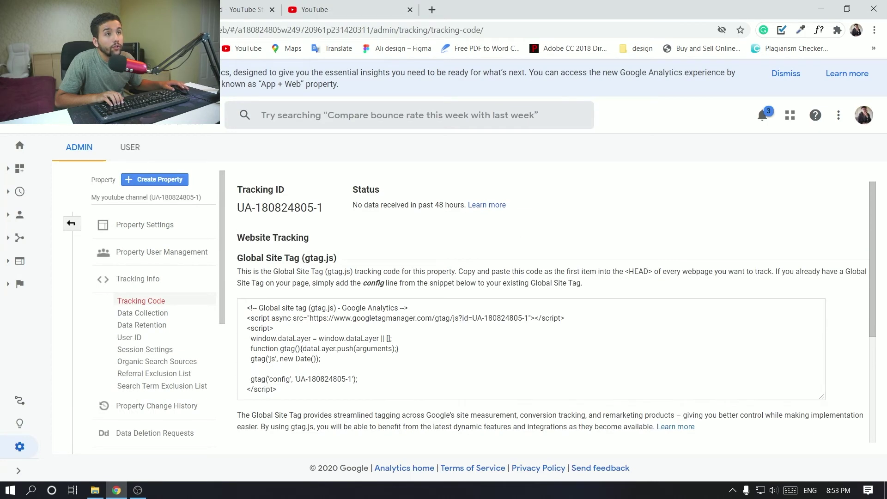
left_click(223, 5)
left_click(295, 9)
left_click(222, 4)
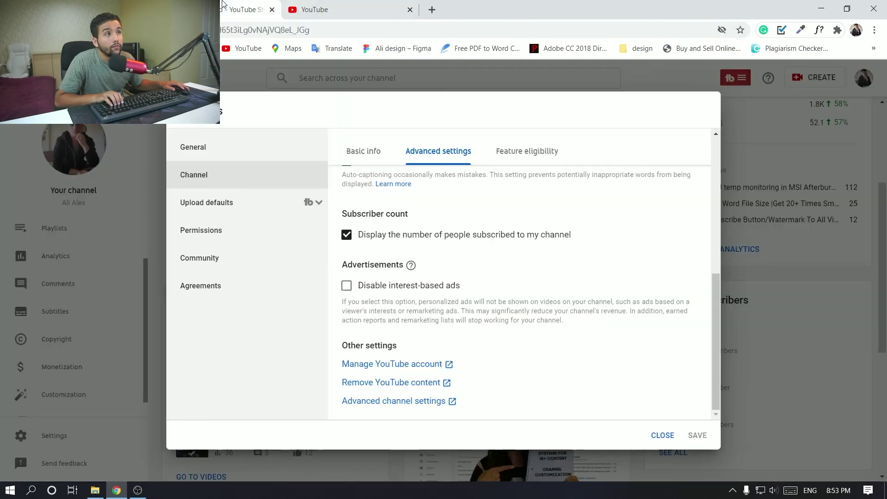
left_click(324, 6)
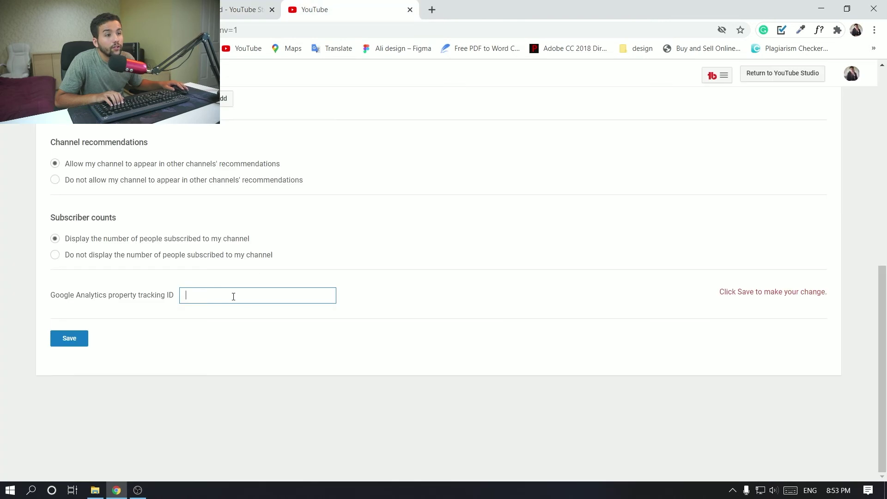
key("ctrl+v")
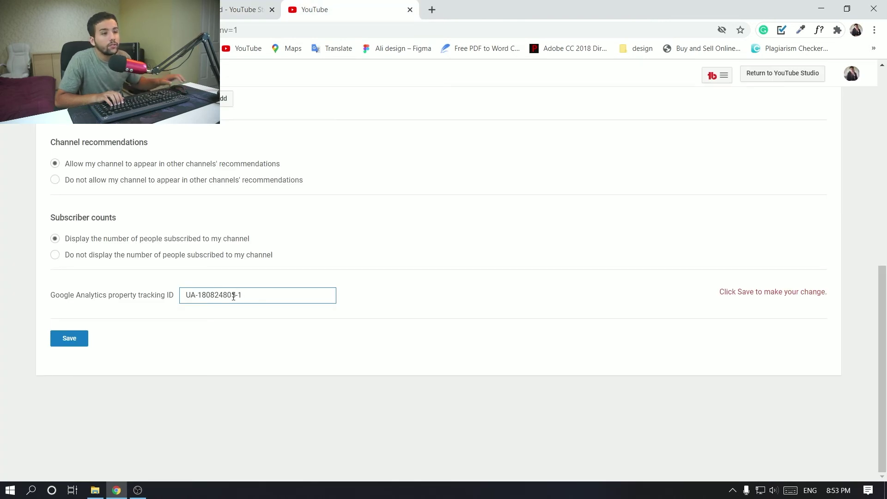
left_click(68, 338)
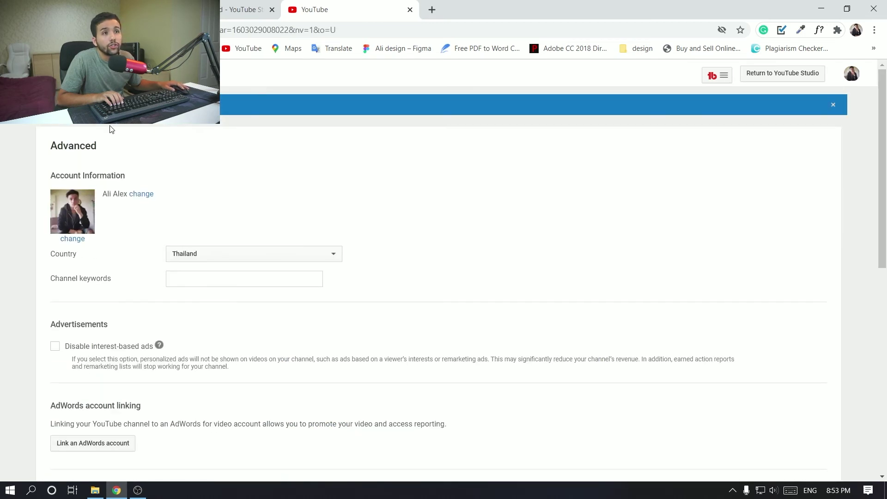
left_click(245, 9)
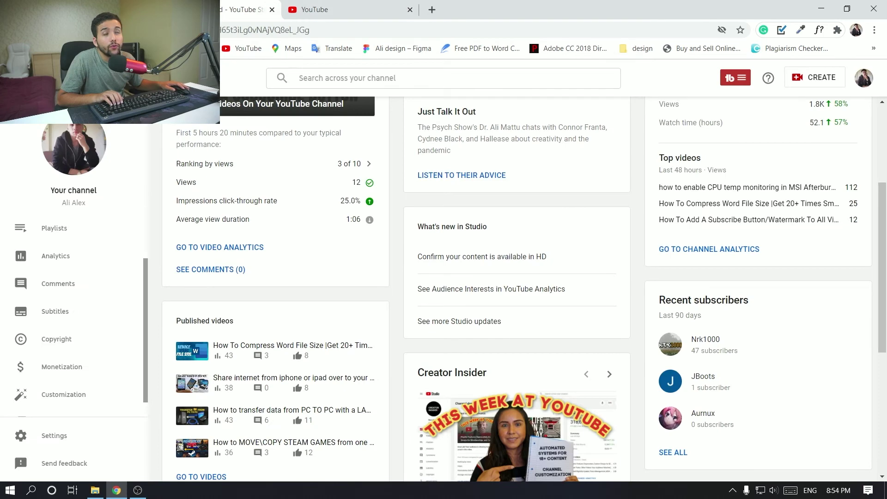
Switch Analytics to the My youtube channel account and view its Home report
left_click(176, 9)
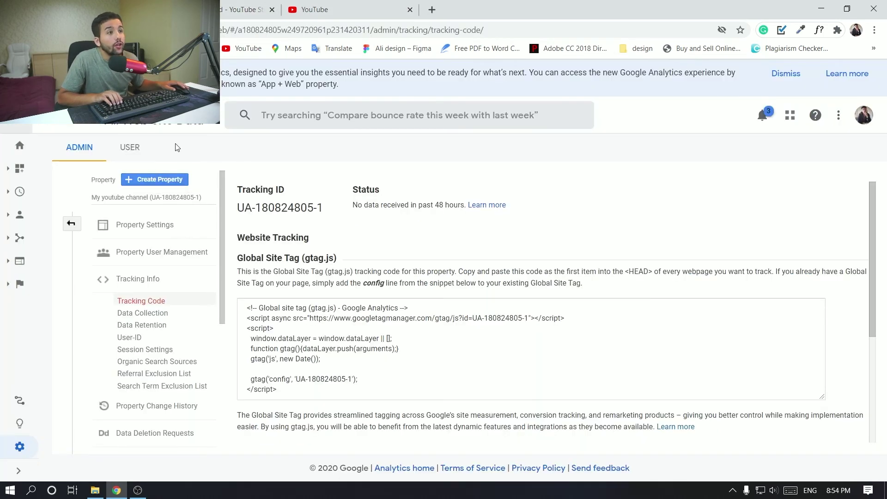
left_click(179, 126)
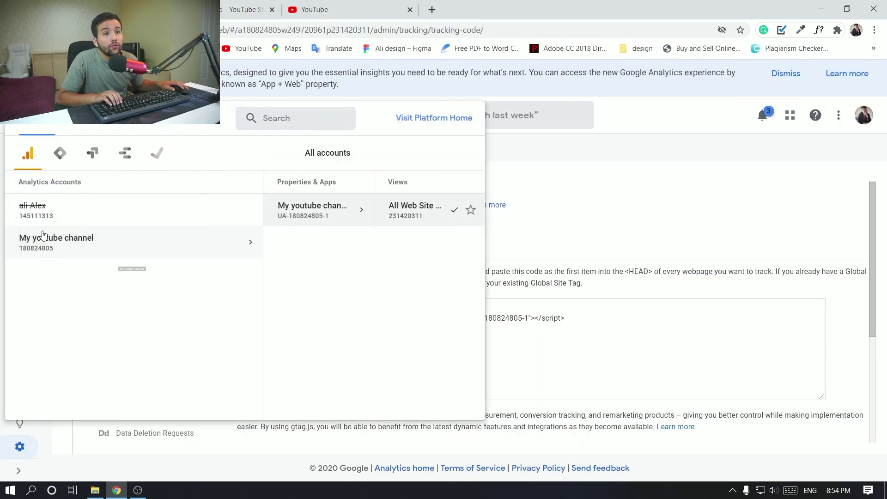
left_click(40, 252)
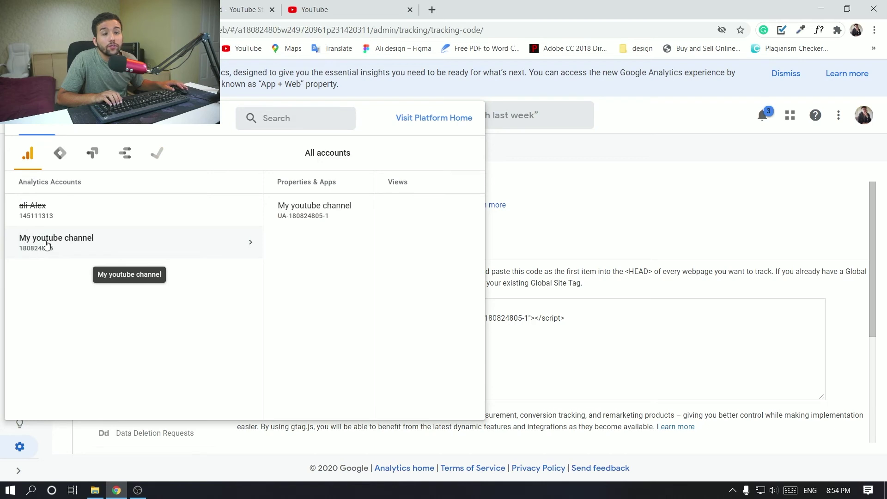
left_click(188, 249)
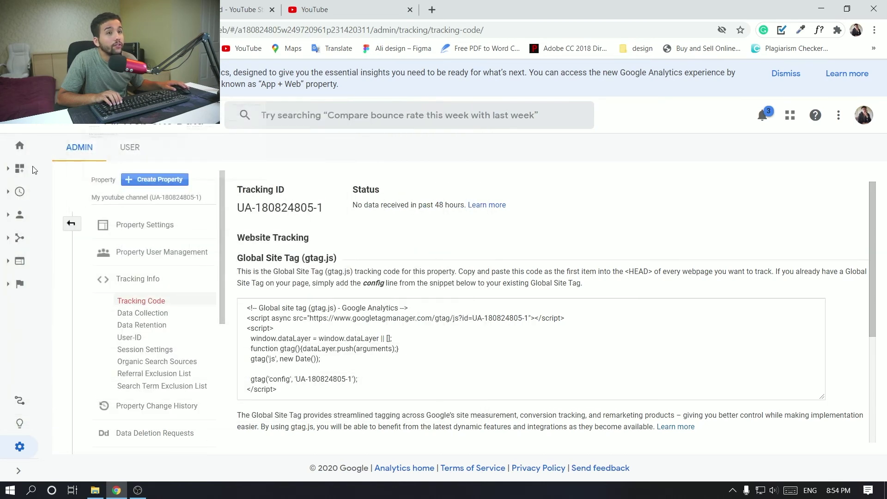
left_click(27, 145)
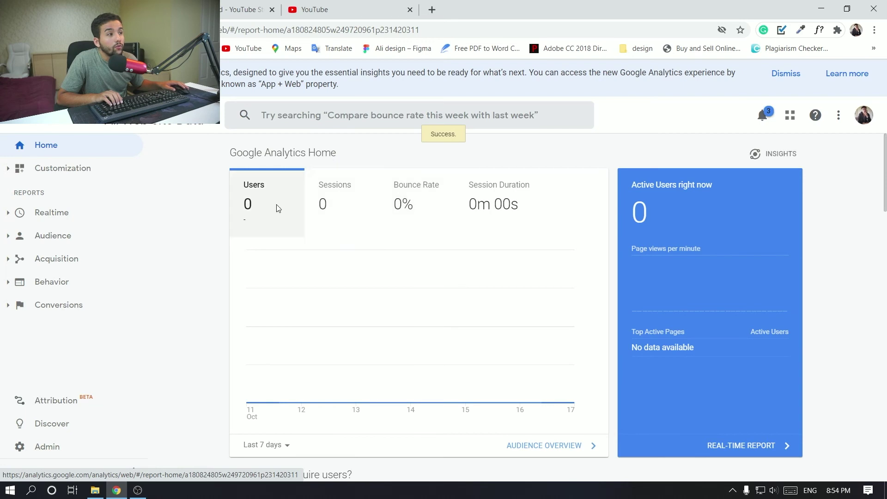
scroll(368, 293, "down", 7)
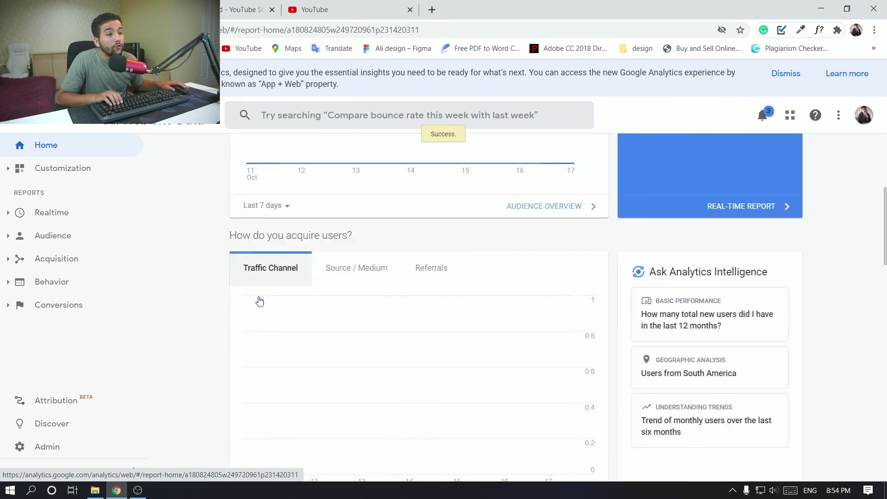
scroll(256, 270, "up", 1)
scroll(256, 270, "up", 6)
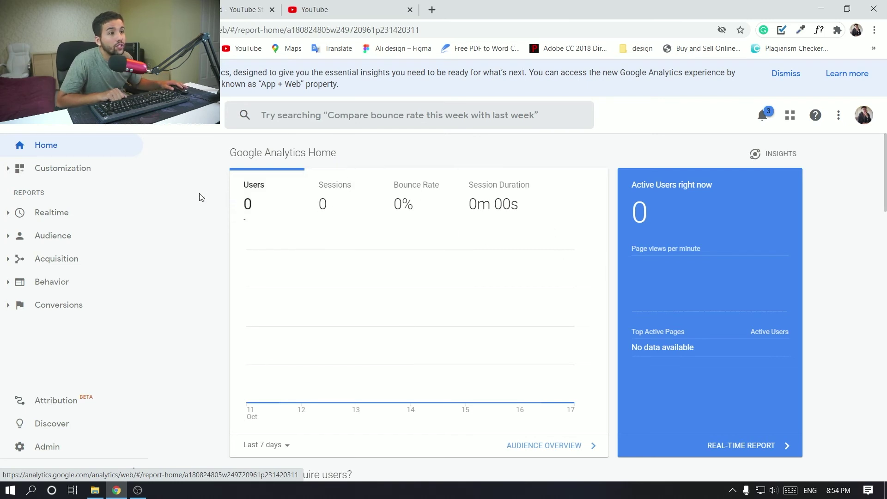
scroll(580, 244, "down", 5)
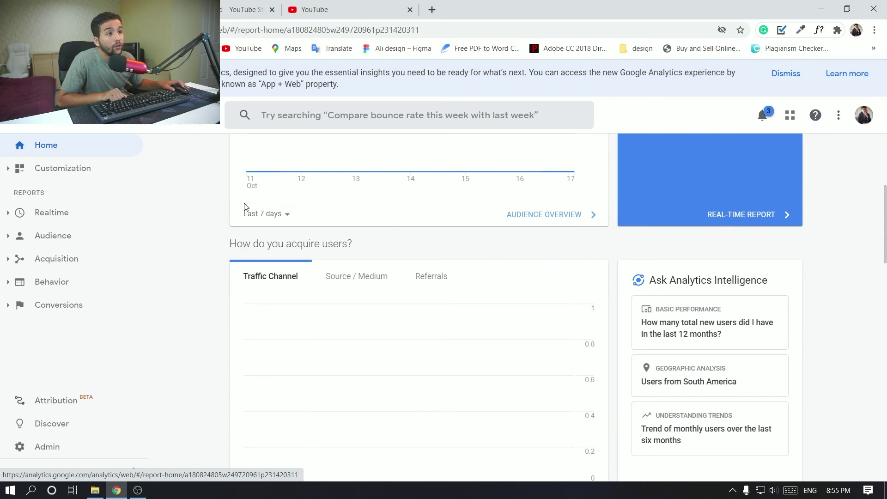
scroll(248, 204, "up", 5)
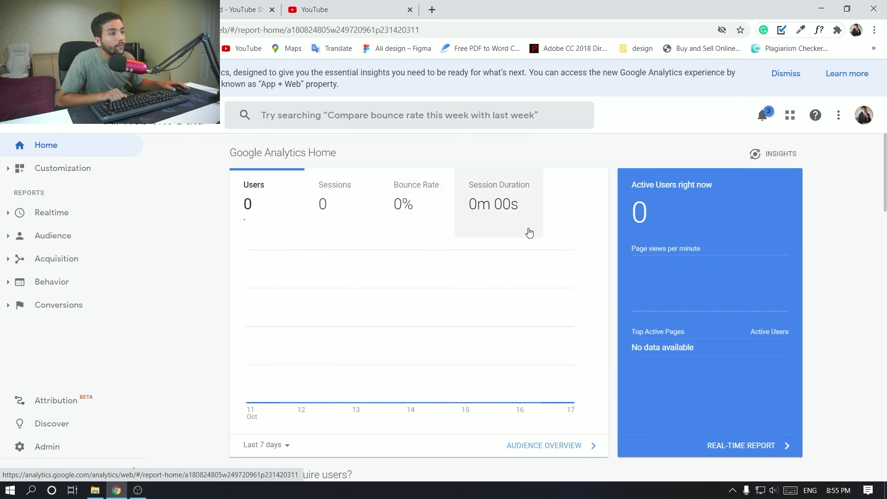
scroll(570, 238, "down", 2)
scroll(568, 237, "up", 2)
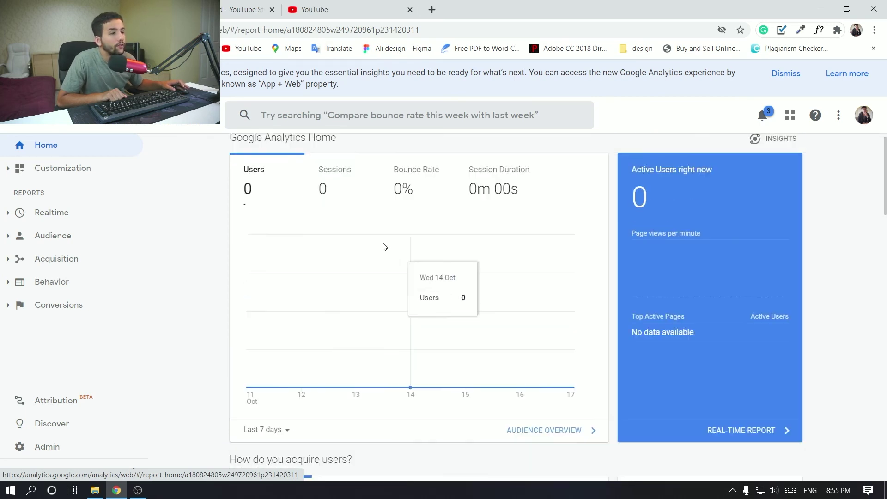